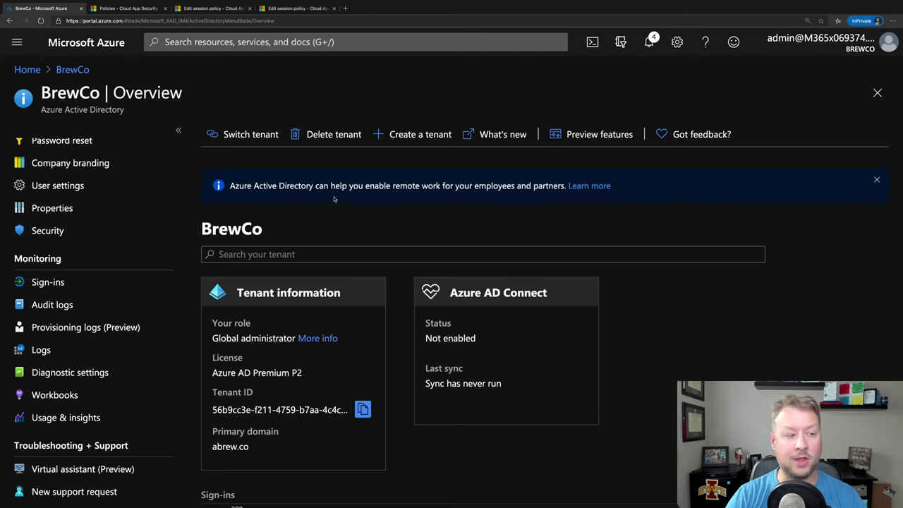
Open the Security page of the BrewCo Azure AD tenant
left_click(125, 231)
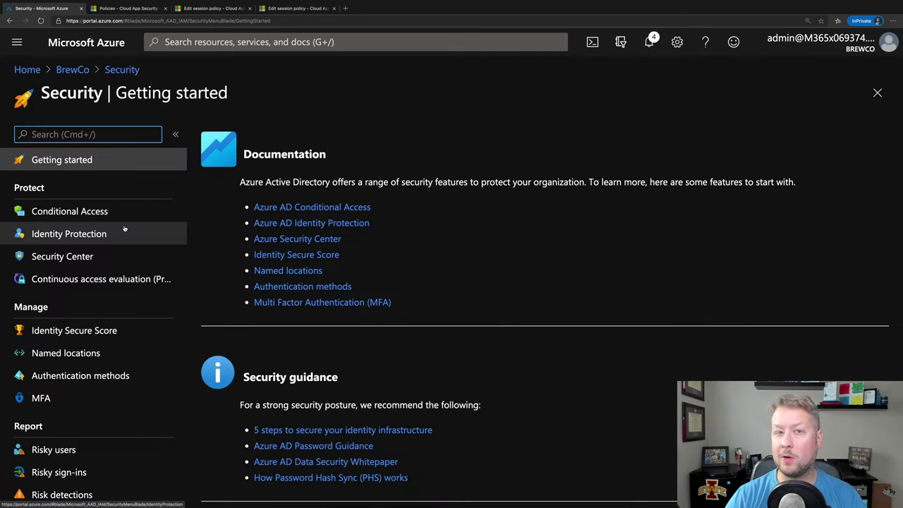
Open the 'CAAC for Salesforce' policy from the Conditional Access policies list
left_click(110, 211)
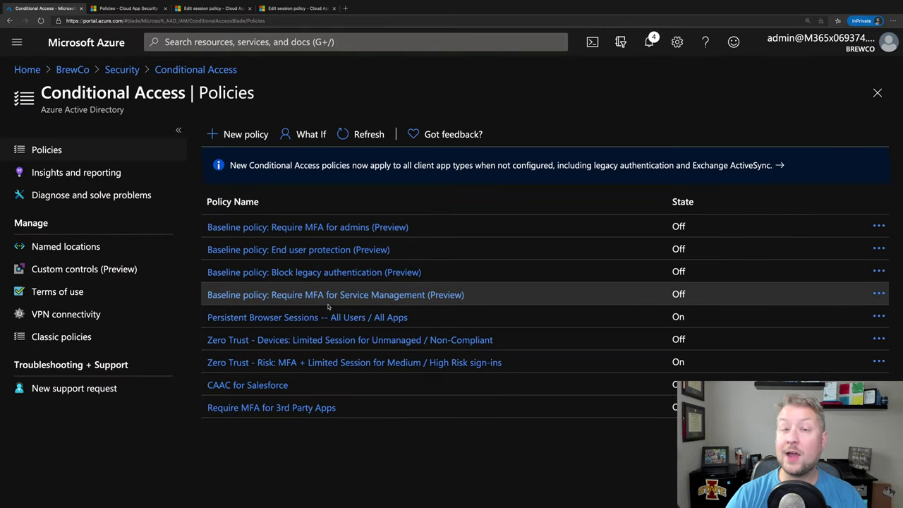
left_click(269, 384)
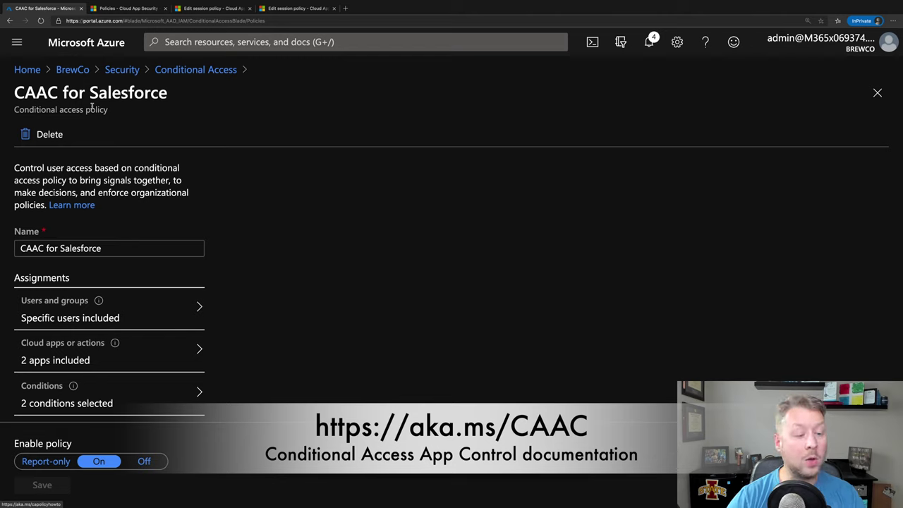
scroll(137, 183, "down", 2)
Review the policy's targets: sg-Sales and Marketing group, and the Salesforce and Microsoft Teams apps
left_click(137, 184)
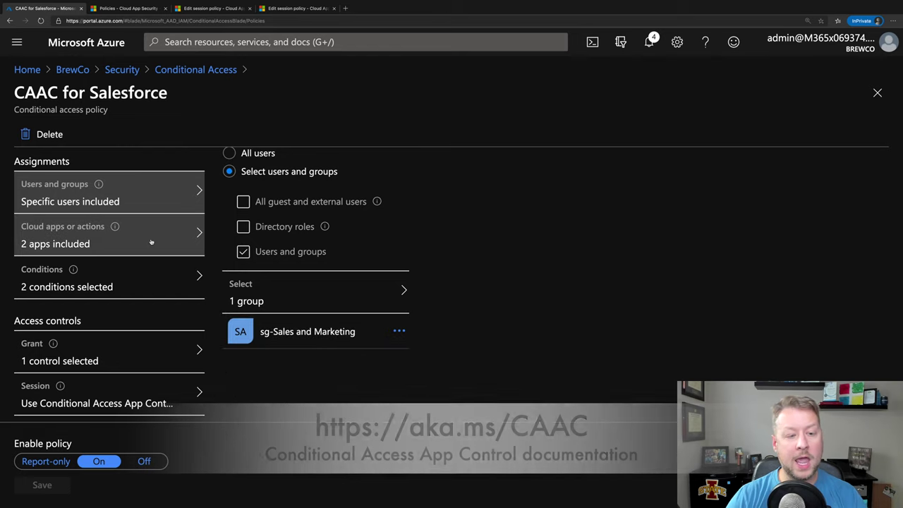
left_click(151, 242)
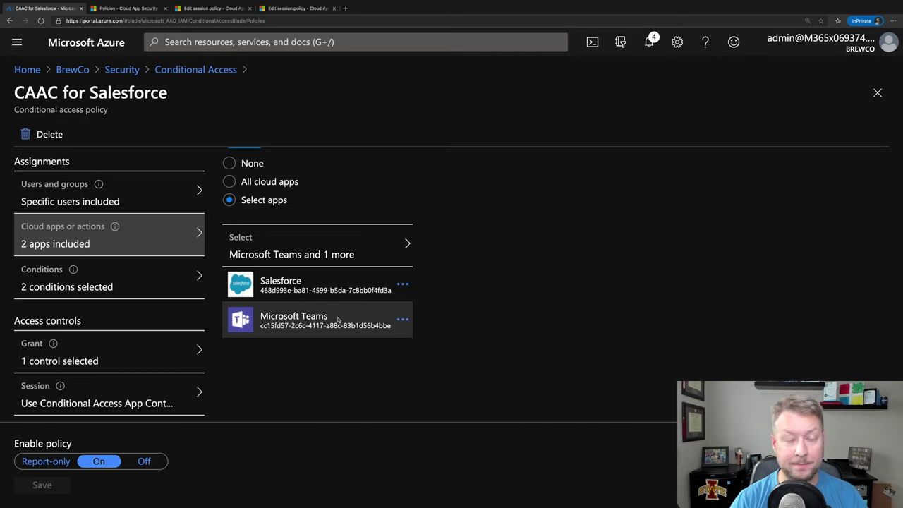
Review the targeted browser and mobile/desktop clients and the excluded hybrid-joined and compliant devices
left_click(130, 292)
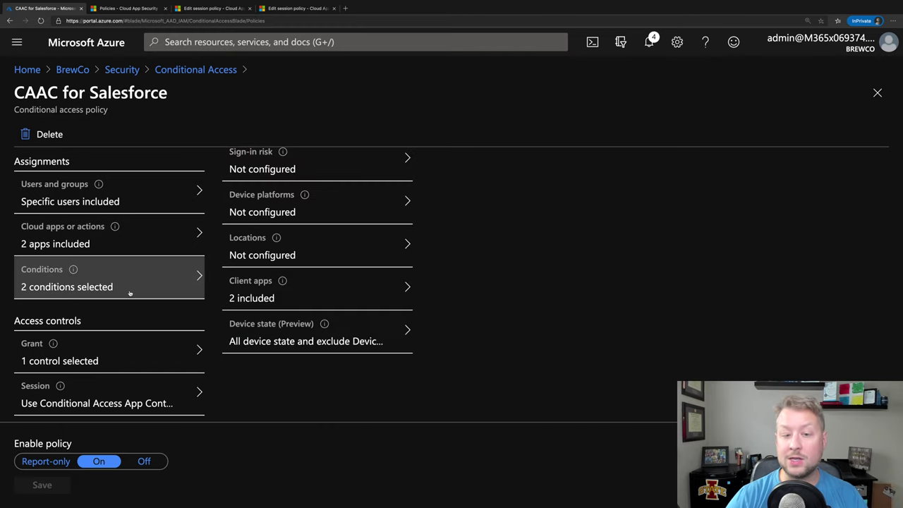
scroll(355, 280, "up", 2)
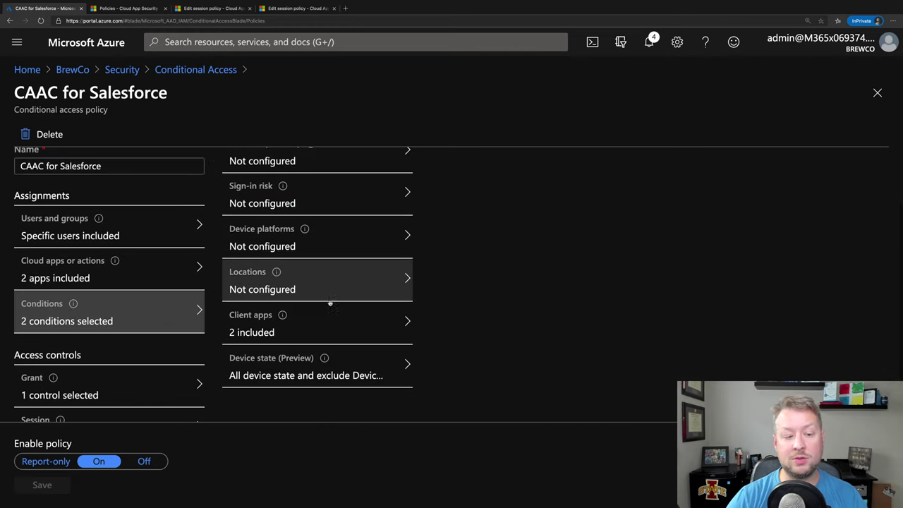
left_click(319, 326)
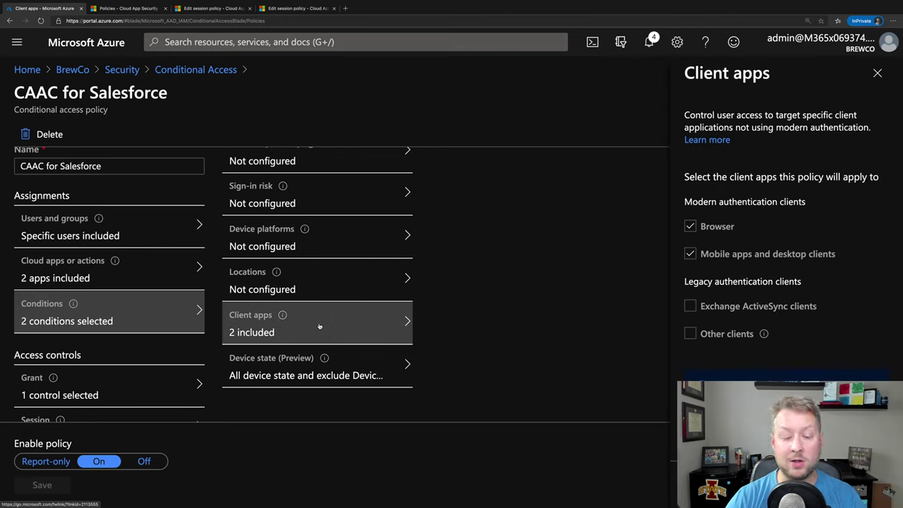
left_click(353, 373)
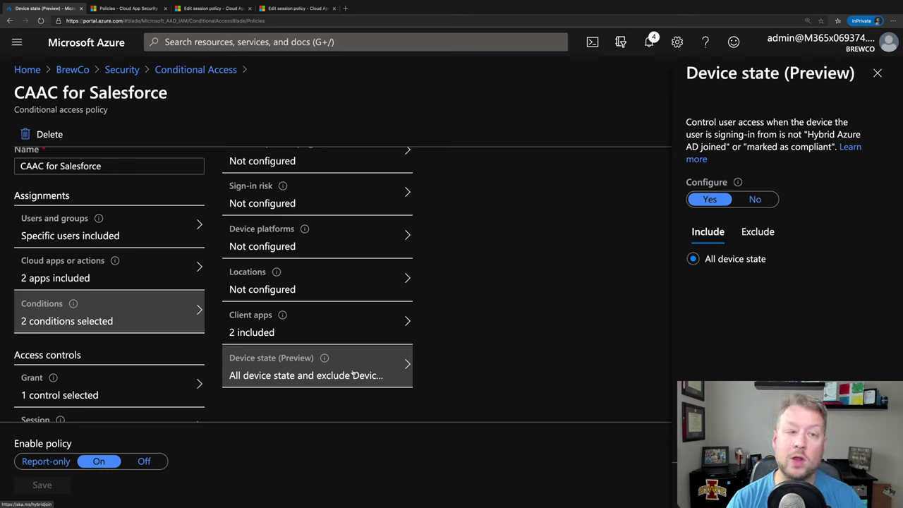
left_click(757, 230)
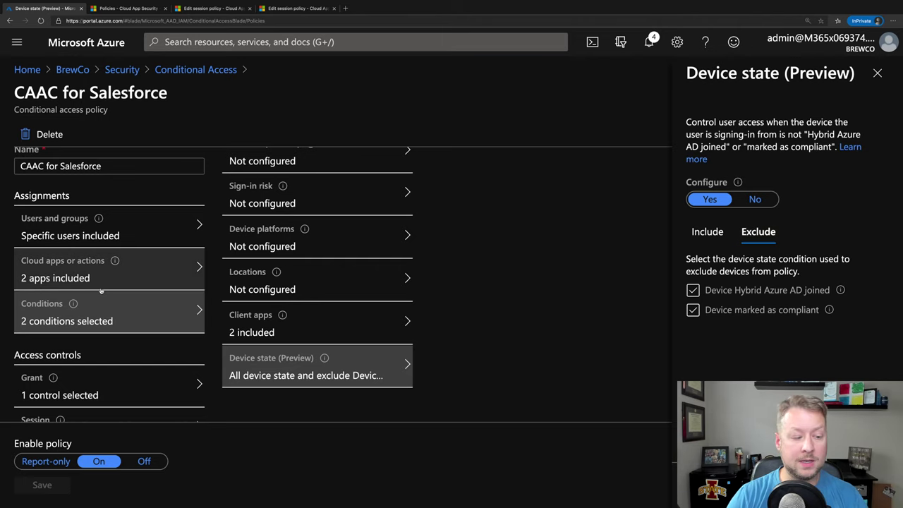
scroll(117, 294, "down", 1)
Check the MFA grant requirement and the custom-policy App Control session option, then return to Cloud App Security
left_click(126, 321)
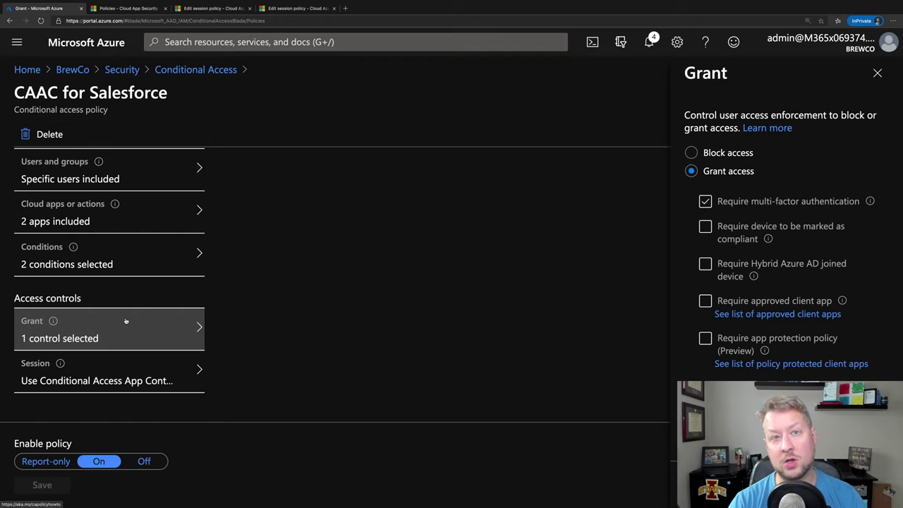
left_click(101, 379)
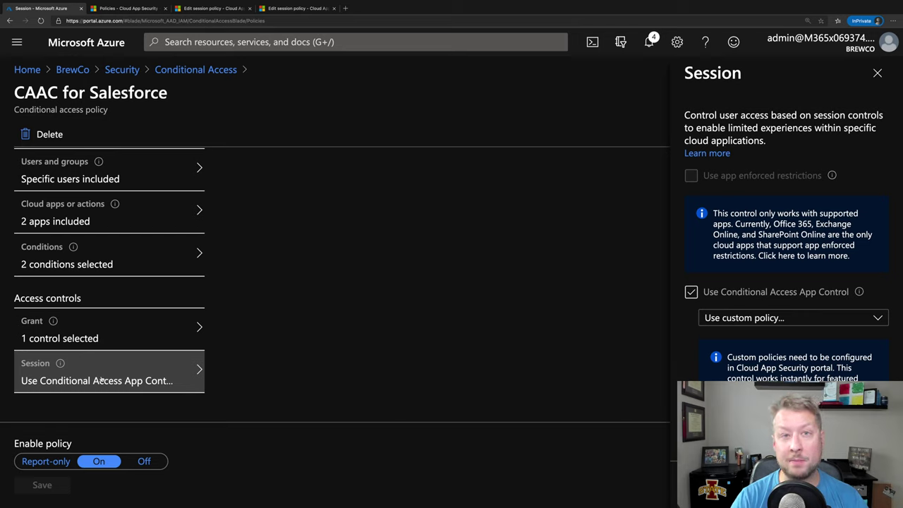
left_click(779, 319)
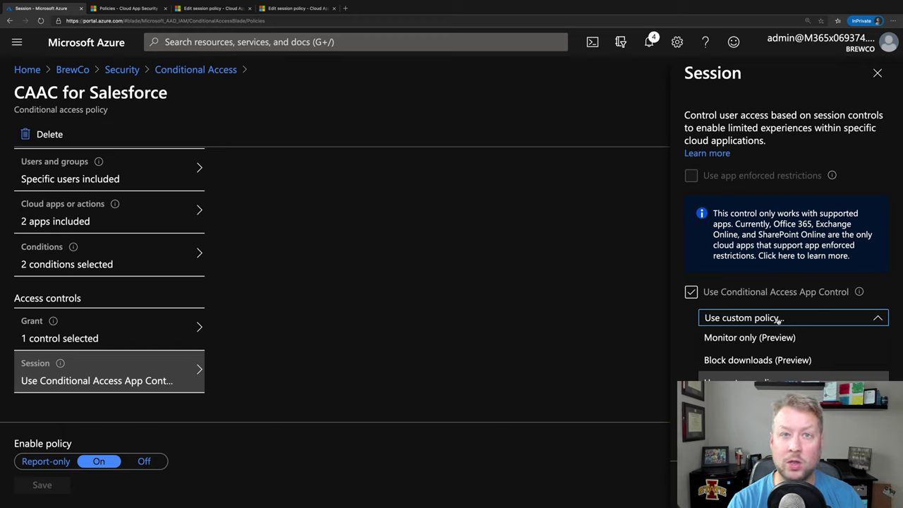
left_click(609, 288)
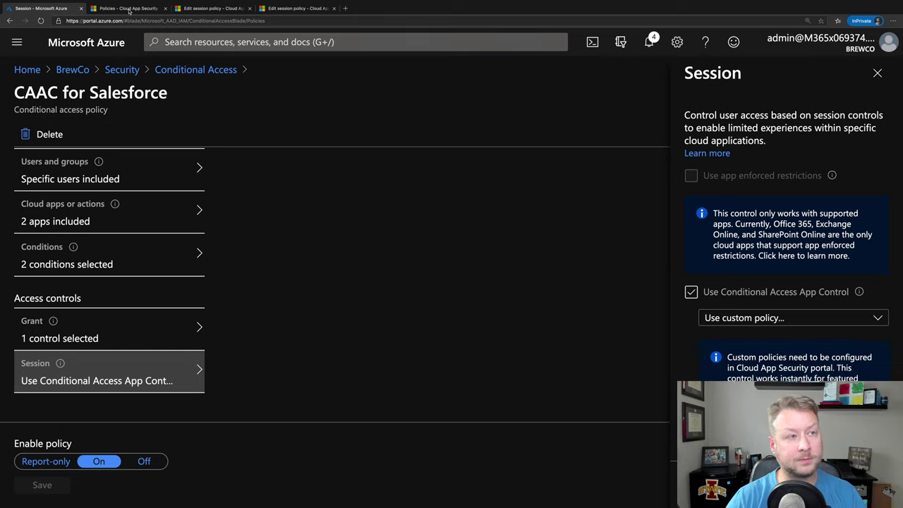
left_click(129, 9)
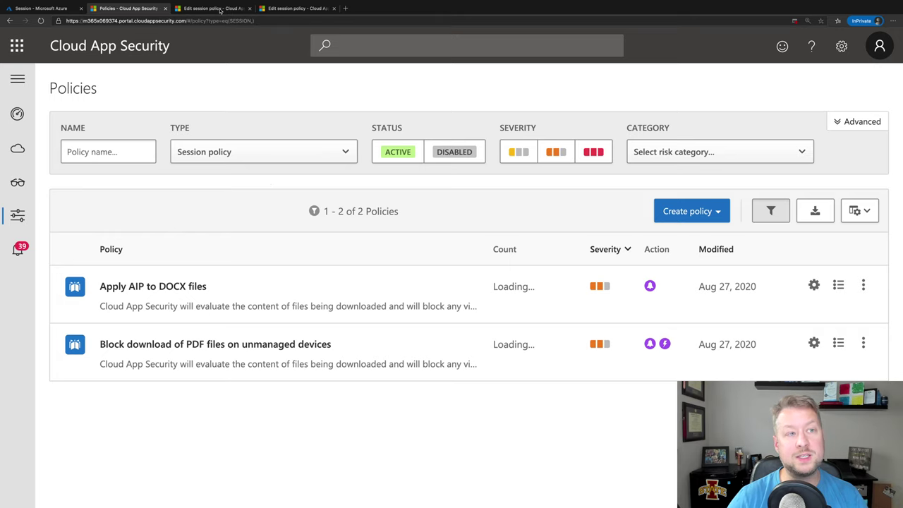
Switch to the edit page of the 'Apply AIP to DOCX files' session policy
left_click(220, 9)
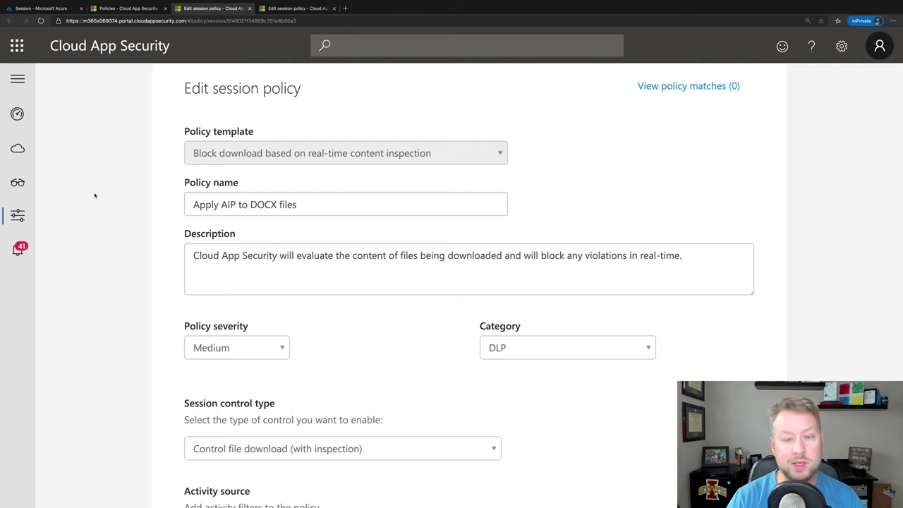
scroll(120, 284, "down", 3)
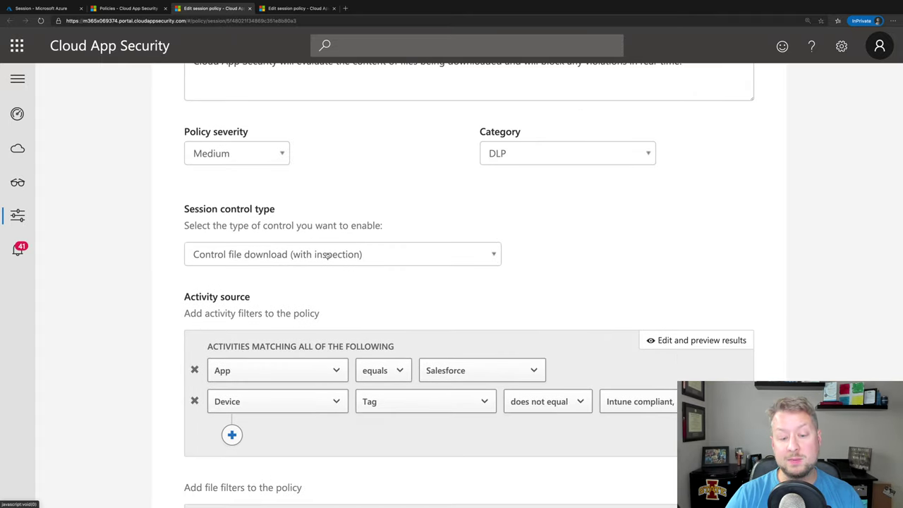
scroll(159, 302, "down", 1)
scroll(159, 303, "down", 1)
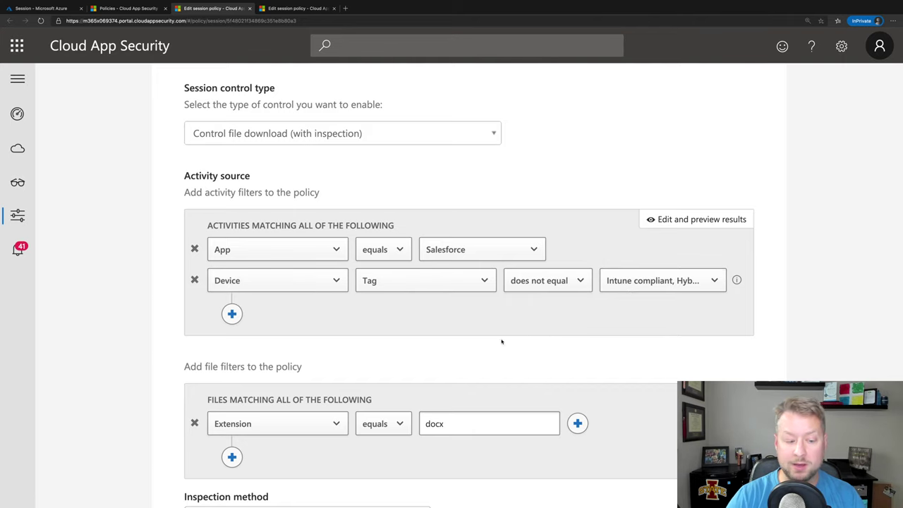
scroll(395, 346, "down", 2)
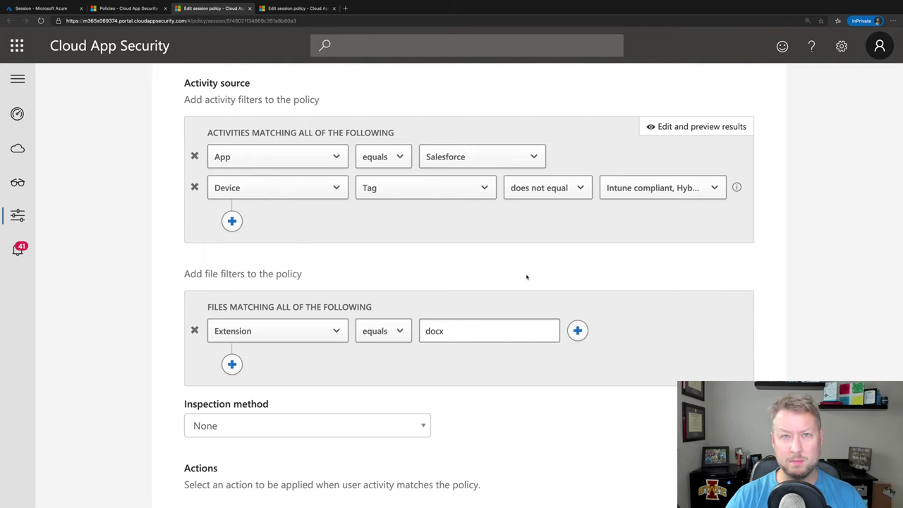
scroll(526, 277, "down", 2)
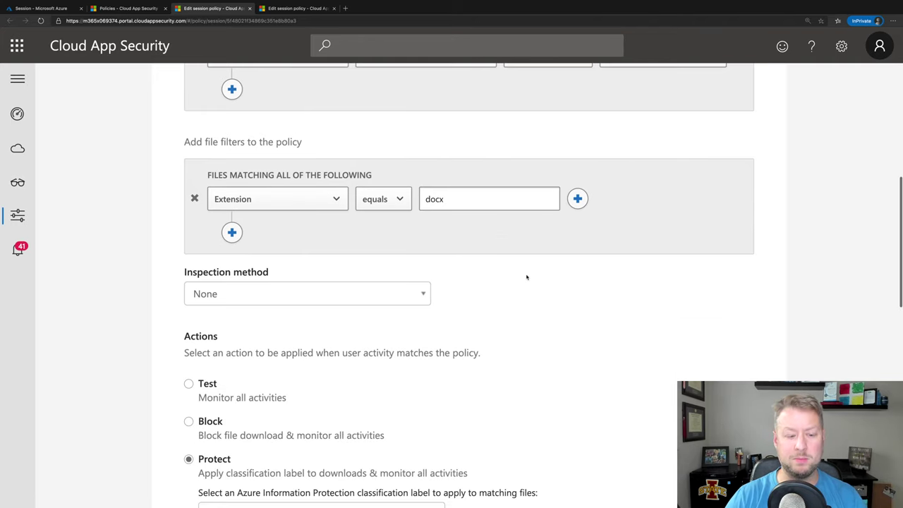
left_click(401, 290)
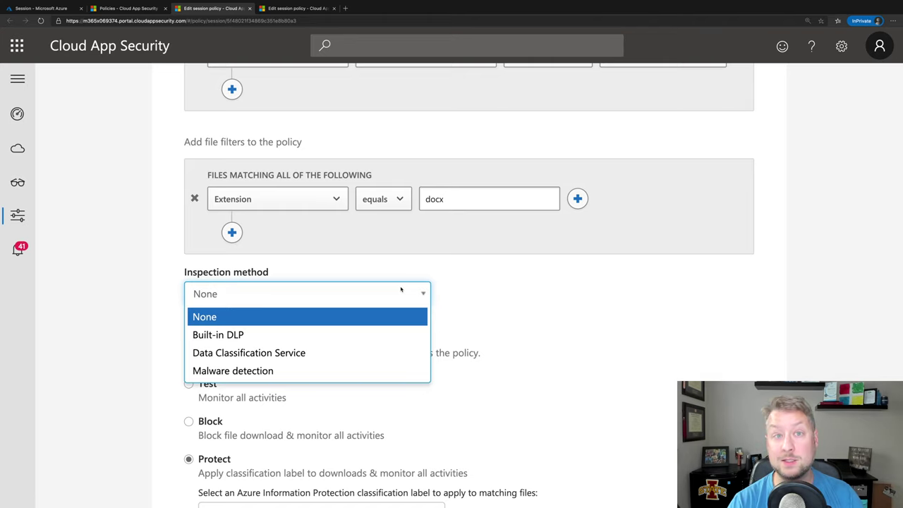
left_click(515, 322)
scroll(515, 323, "down", 3)
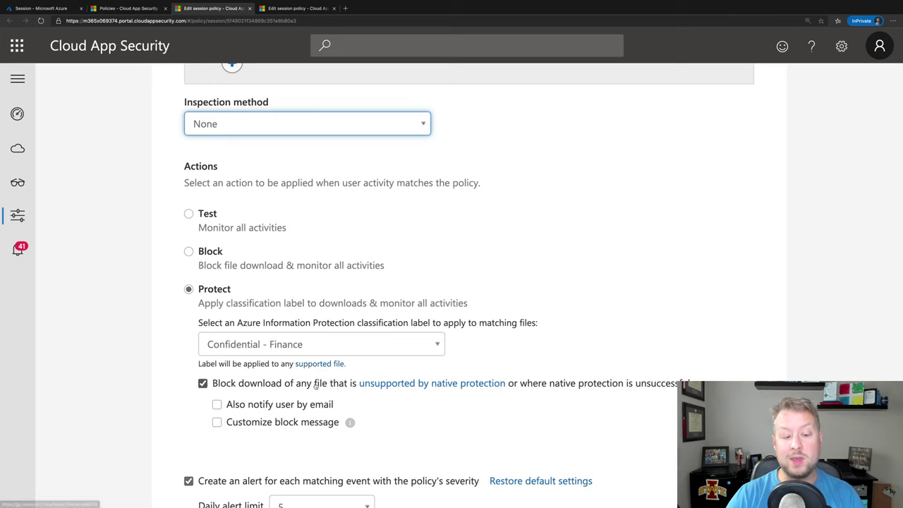
scroll(316, 383, "down", 5)
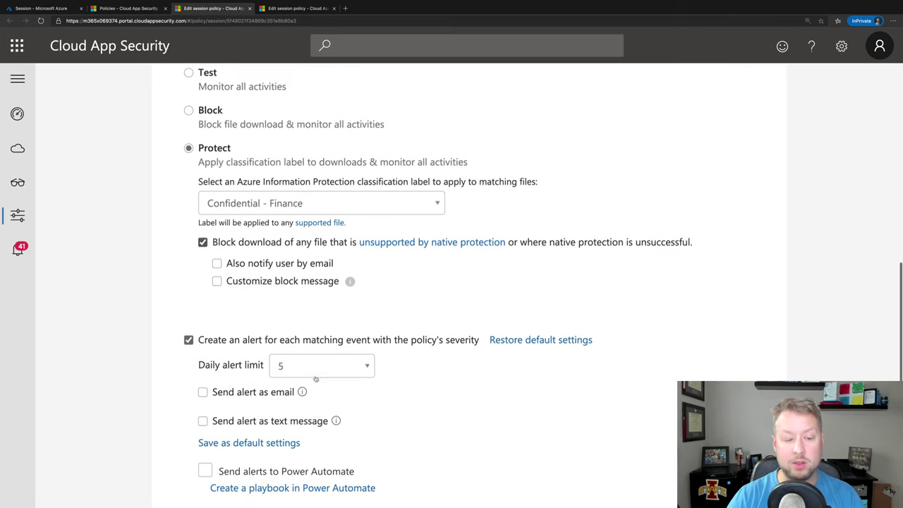
scroll(313, 376, "down", 2)
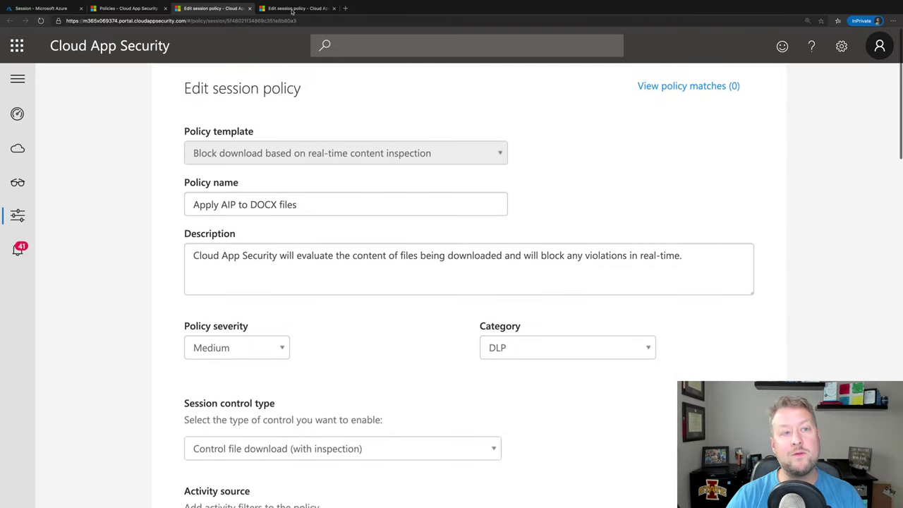
Review the filters and Block action of 'Block download of PDF files on unmanaged devices'
left_click(291, 9)
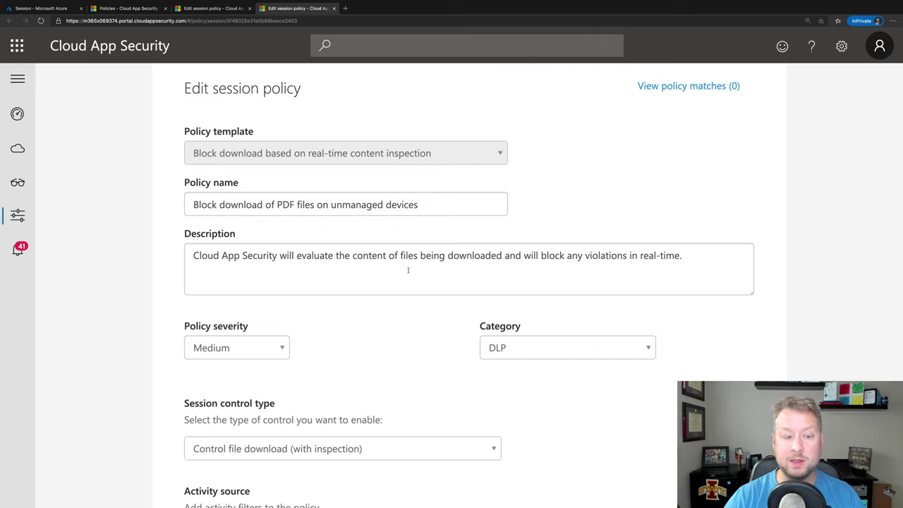
scroll(406, 270, "down", 2)
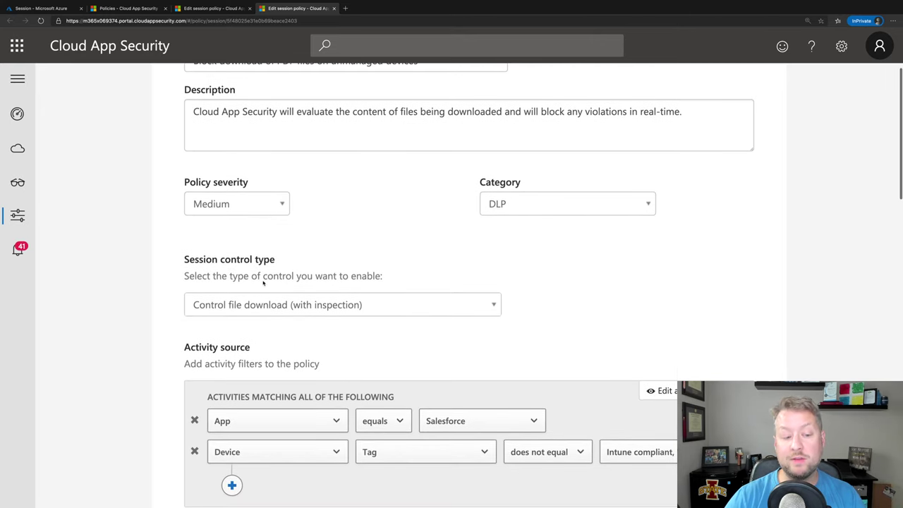
scroll(518, 279, "down", 1)
scroll(518, 280, "down", 3)
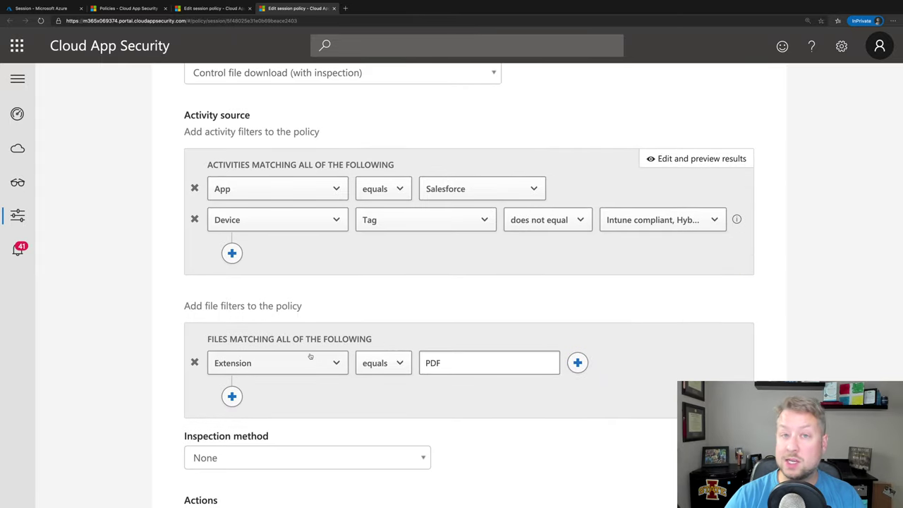
scroll(436, 365, "down", 2)
scroll(435, 365, "down", 2)
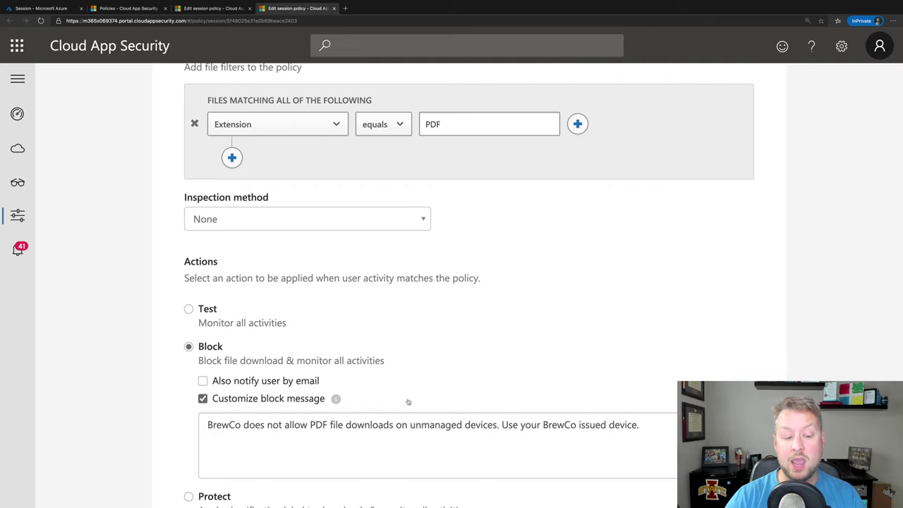
scroll(408, 402, "down", 1)
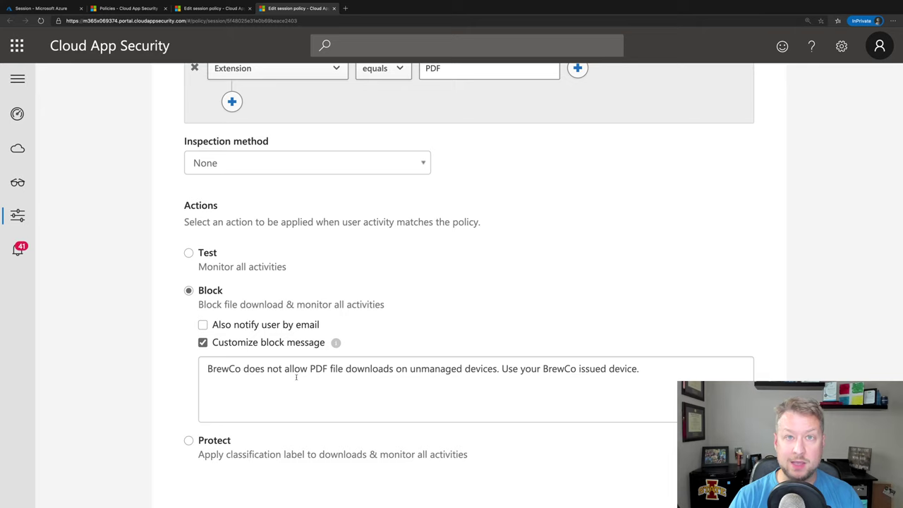
scroll(296, 376, "down", 2)
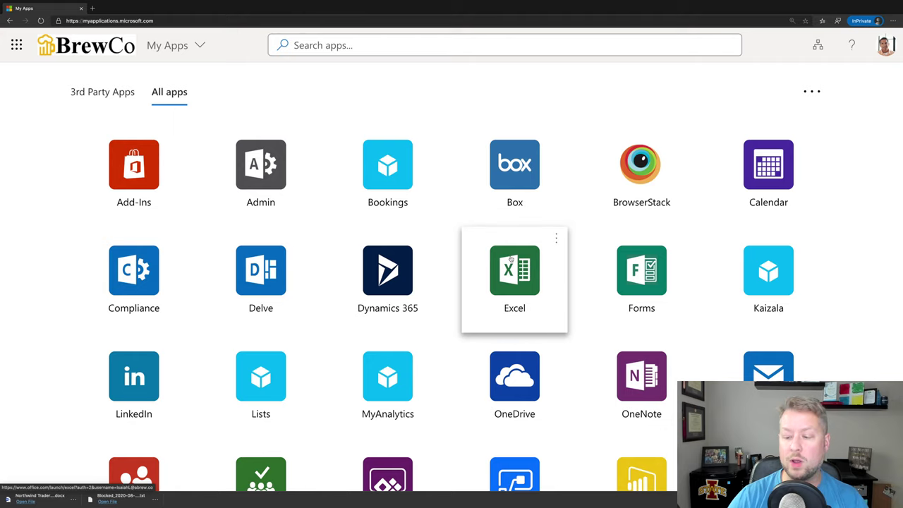
Open Outlook mail in a new tab from the My Apps Outlook tile
left_click(768, 376)
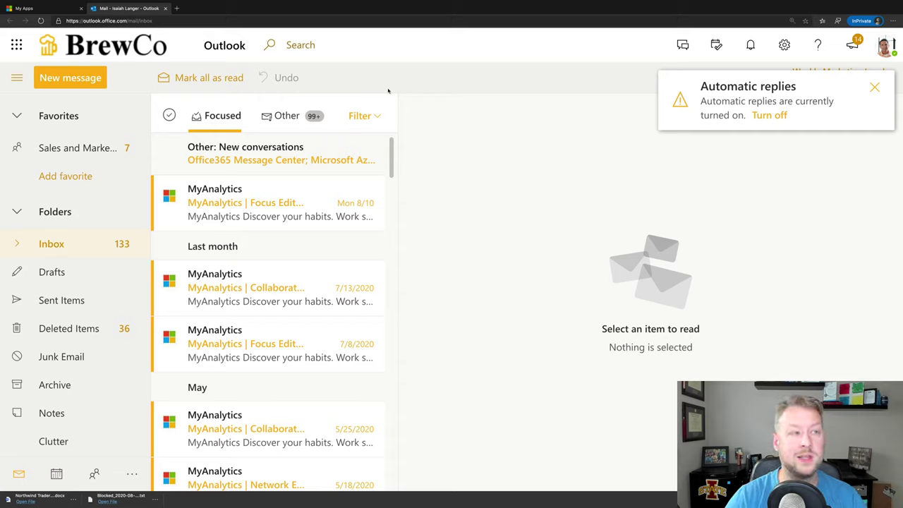
Launch Salesforce with single sign-on from the My Apps 3rd Party Apps list
left_click(30, 10)
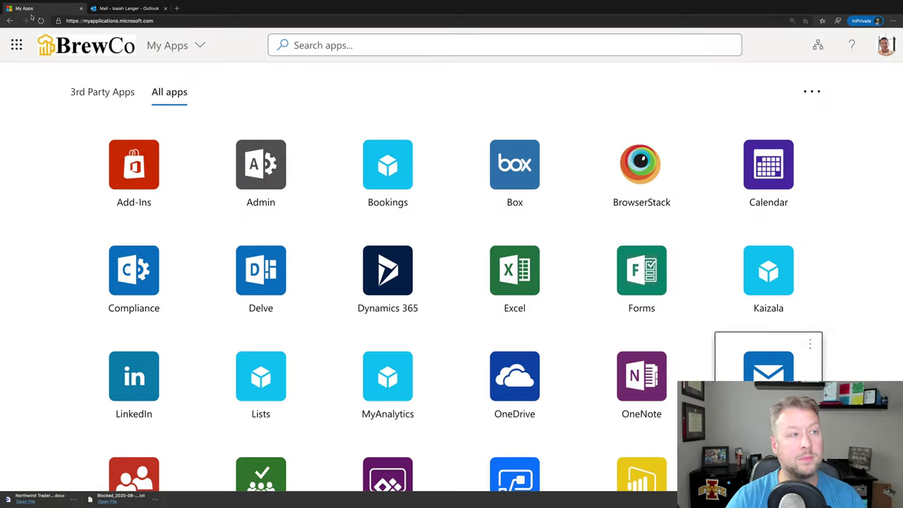
left_click(80, 95)
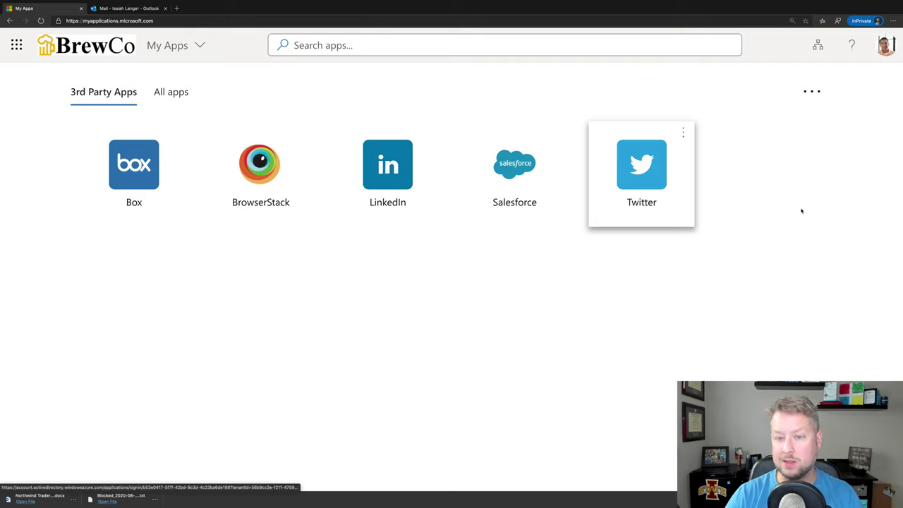
left_click(508, 175)
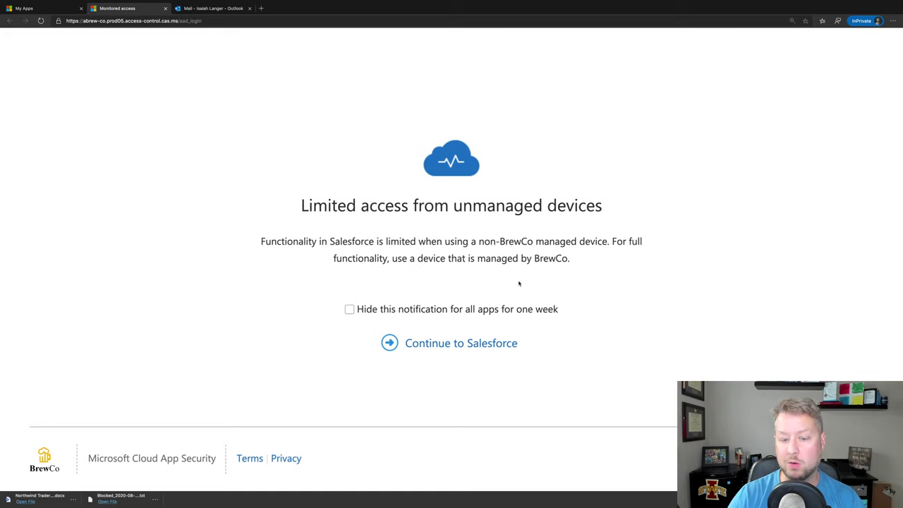
Continue past the limited-access notice to the Salesforce Chatter home page
left_click(461, 343)
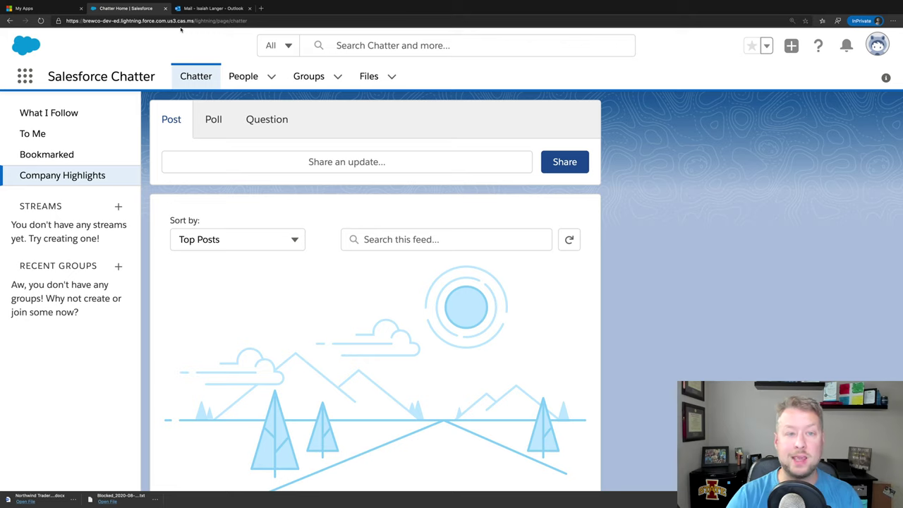
Try downloading the Northwind Traders Proposal PDF from Files, dismiss the block notice, and close the preview
left_click(372, 81)
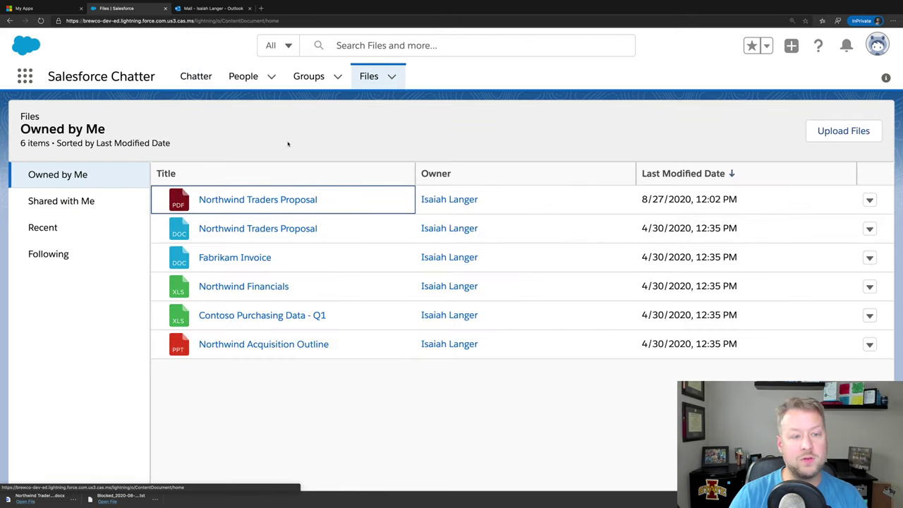
left_click(243, 200)
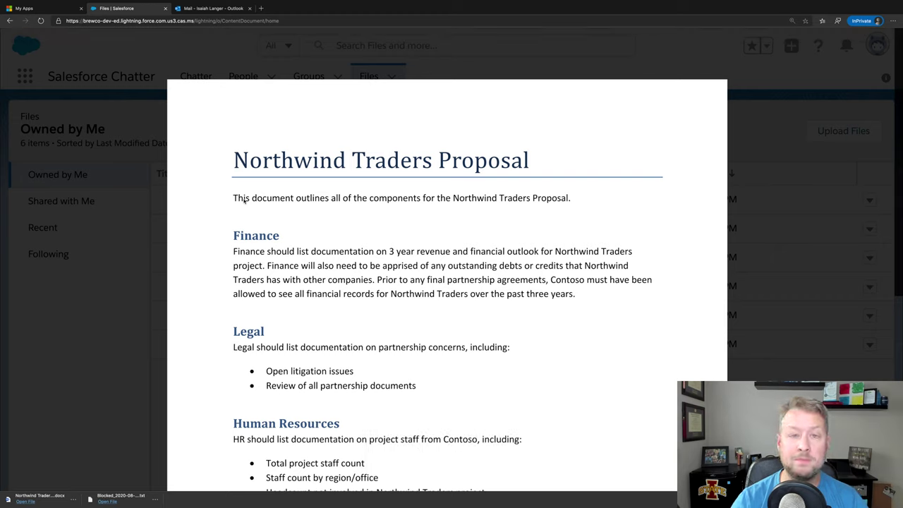
mouse_move(360, 69)
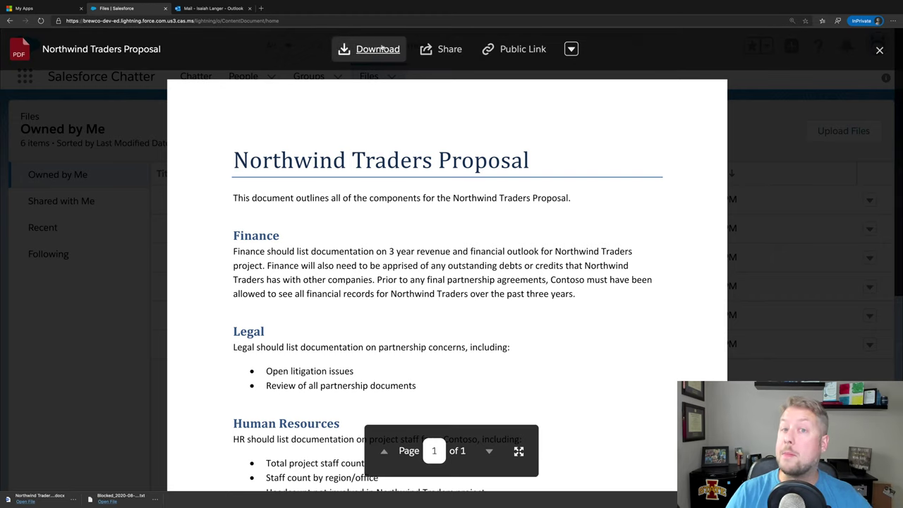
left_click(381, 48)
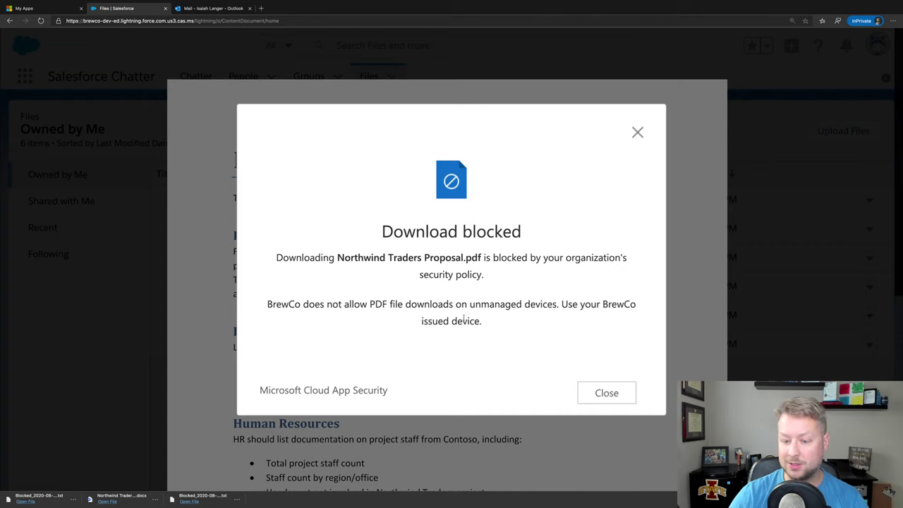
left_click(612, 398)
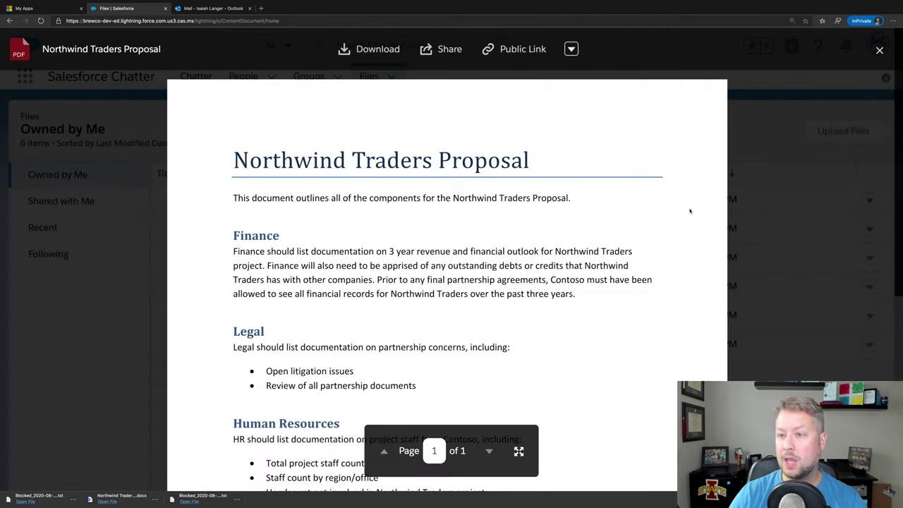
key("Escape")
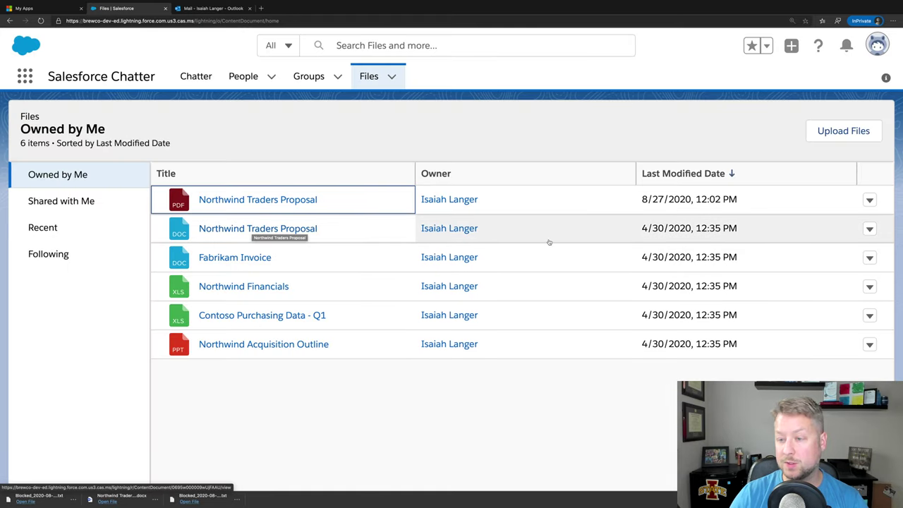
Download the DOC Northwind Traders Proposal using its row's dropdown menu
left_click(869, 229)
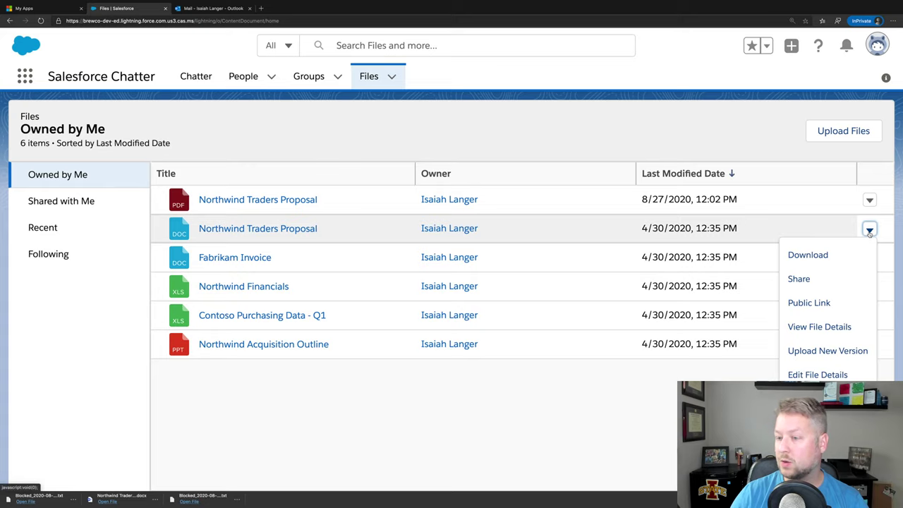
left_click(819, 253)
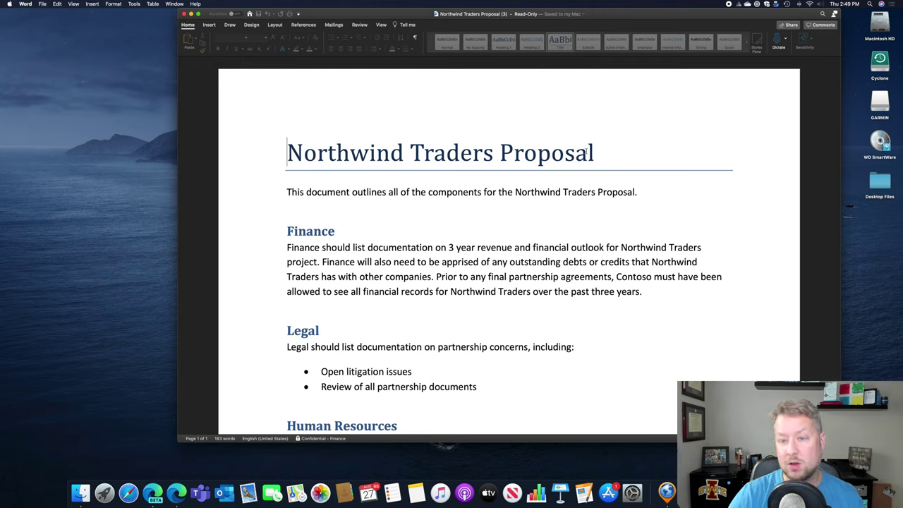
Select 'Traders Proposal' in the title and confirm editing and Save are unavailable, then deselect
left_click_drag(608, 152, 428, 140)
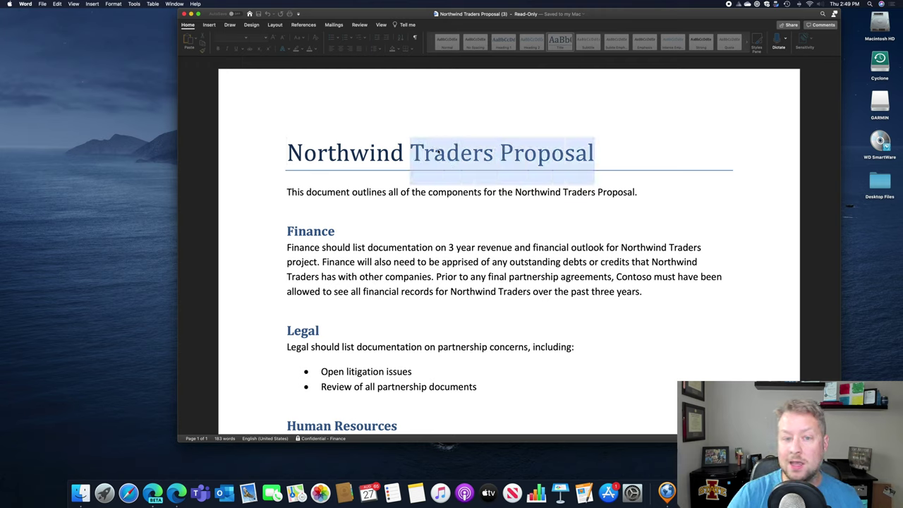
right_click(438, 151)
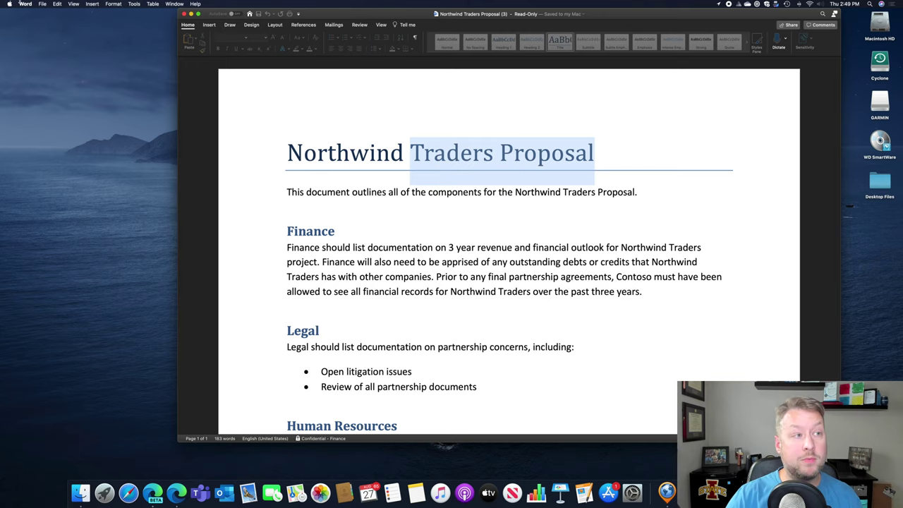
left_click(43, 4)
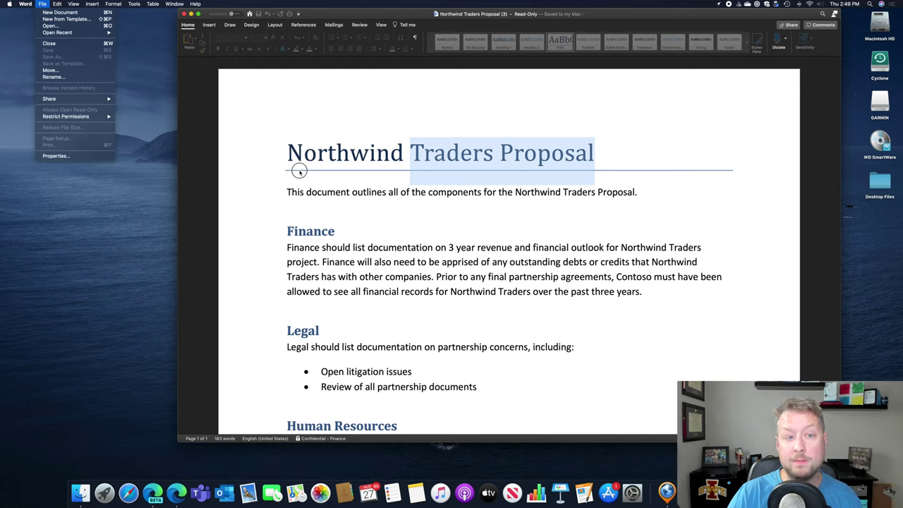
left_click(337, 176)
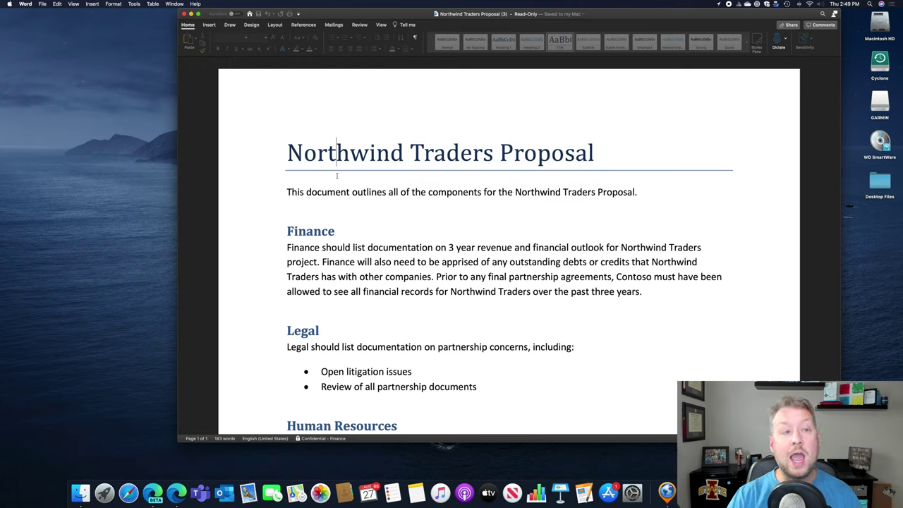